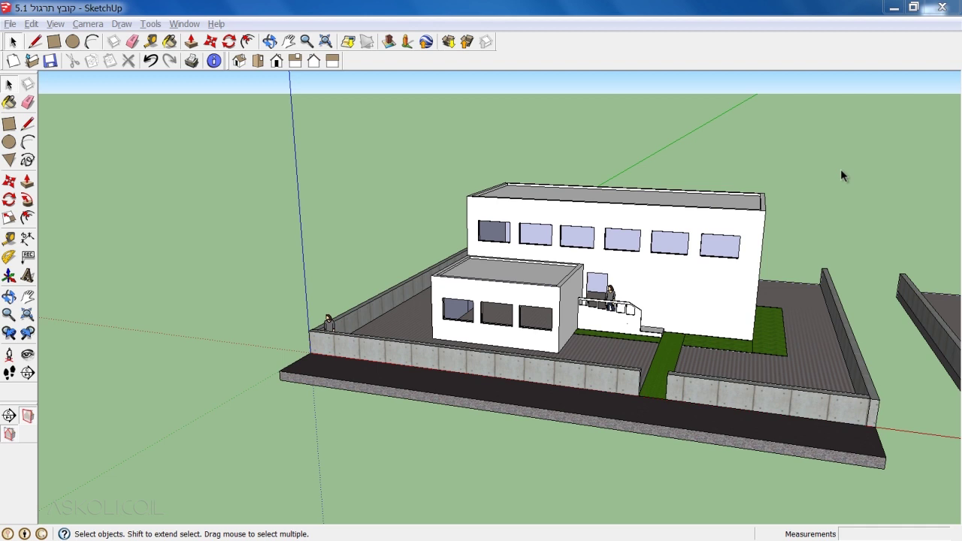
- Try selecting the roof, front wall, railing and annex wall, then a window selection, clearing each
ctrl+click(741, 202)
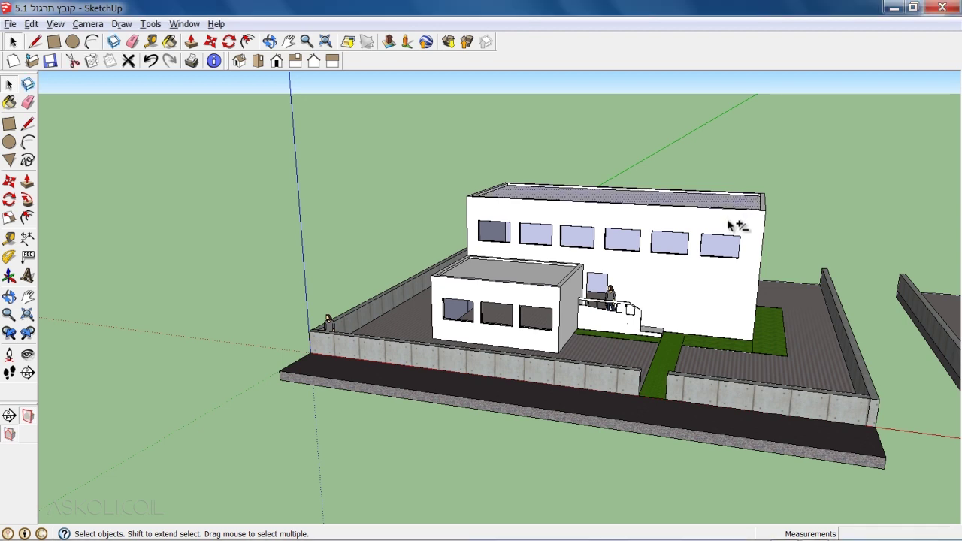
shift+click(735, 275)
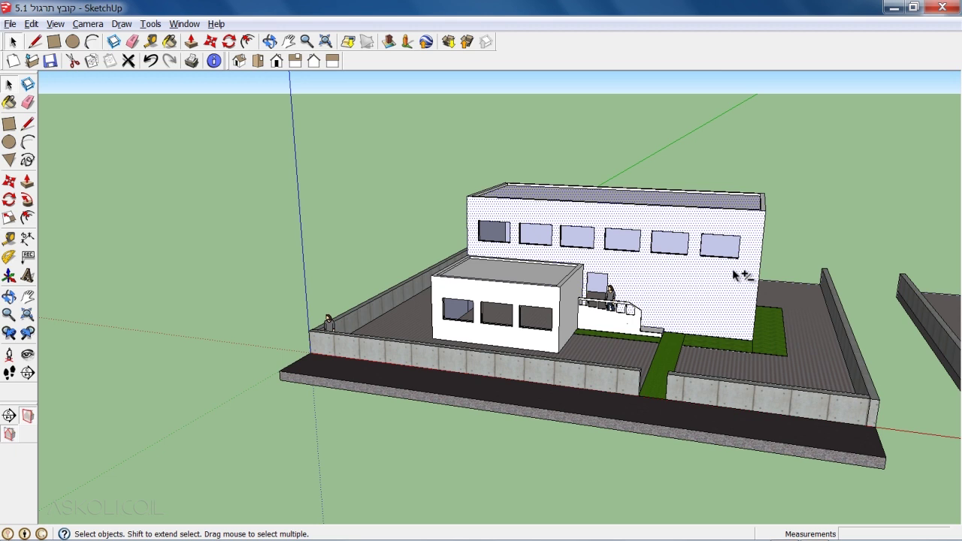
ctrl+click(635, 322)
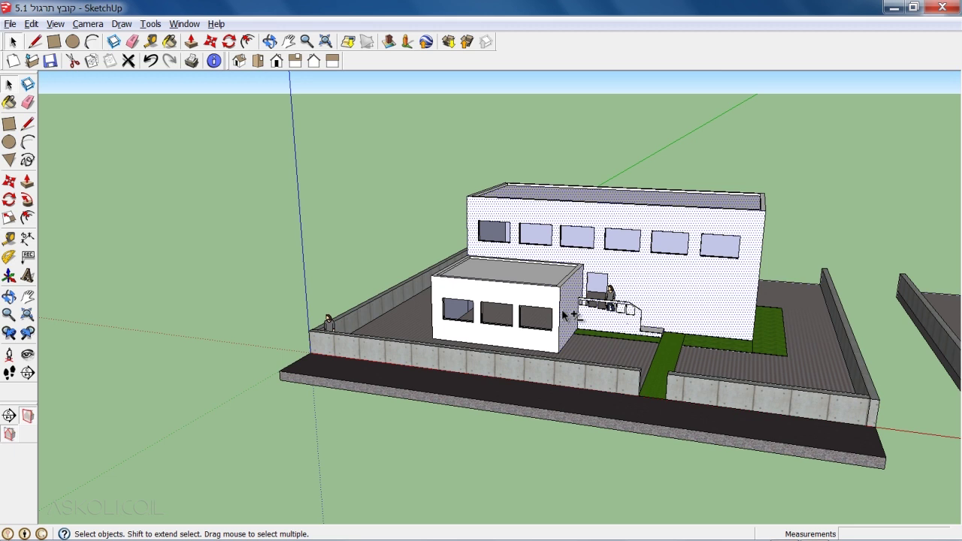
ctrl+click(542, 301)
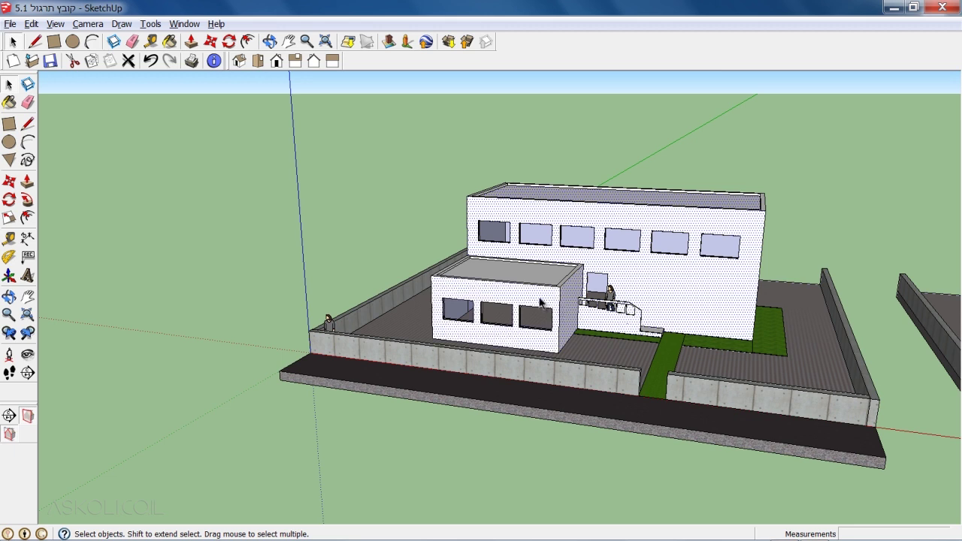
click(845, 154)
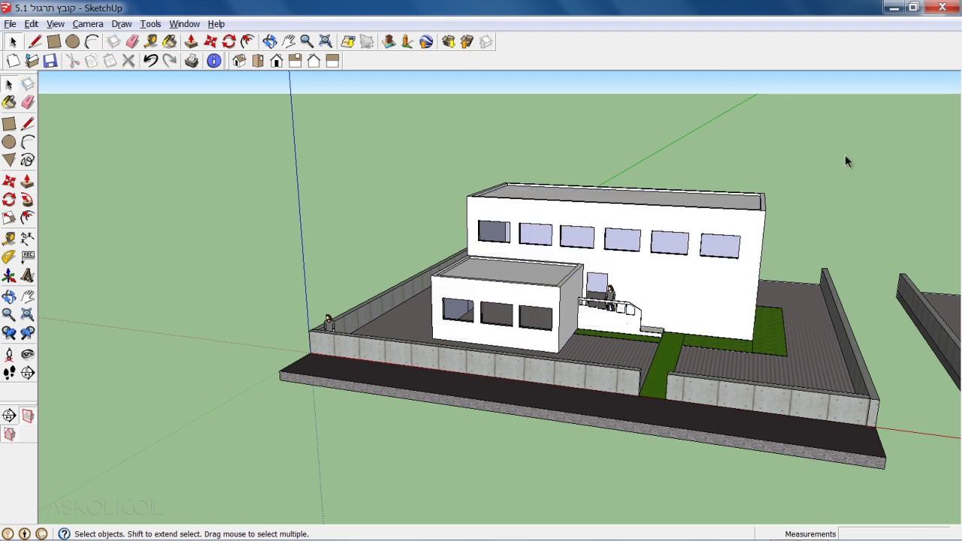
mouse_move(359, 133)
mouse_down()
mouse_move(409, 201)
mouse_move(808, 392)
mouse_up()
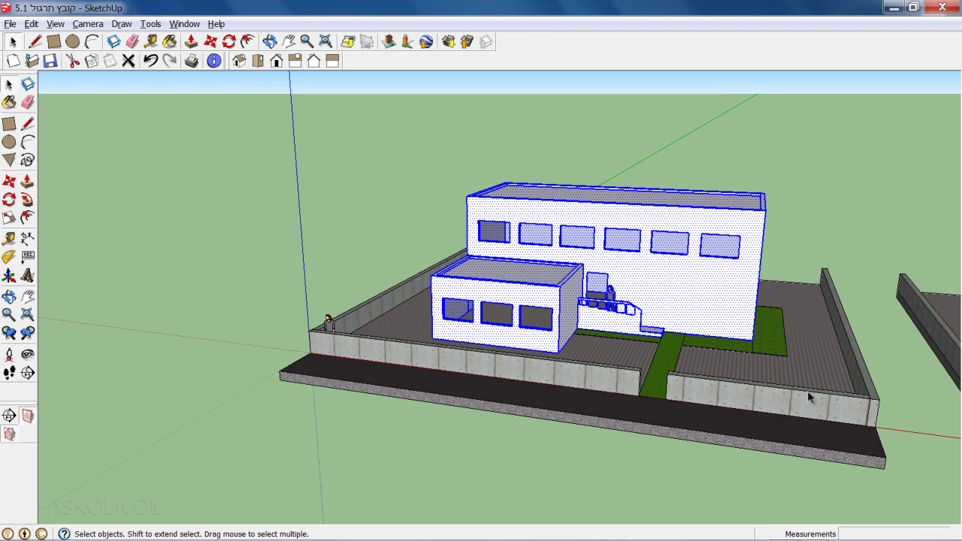
click(828, 211)
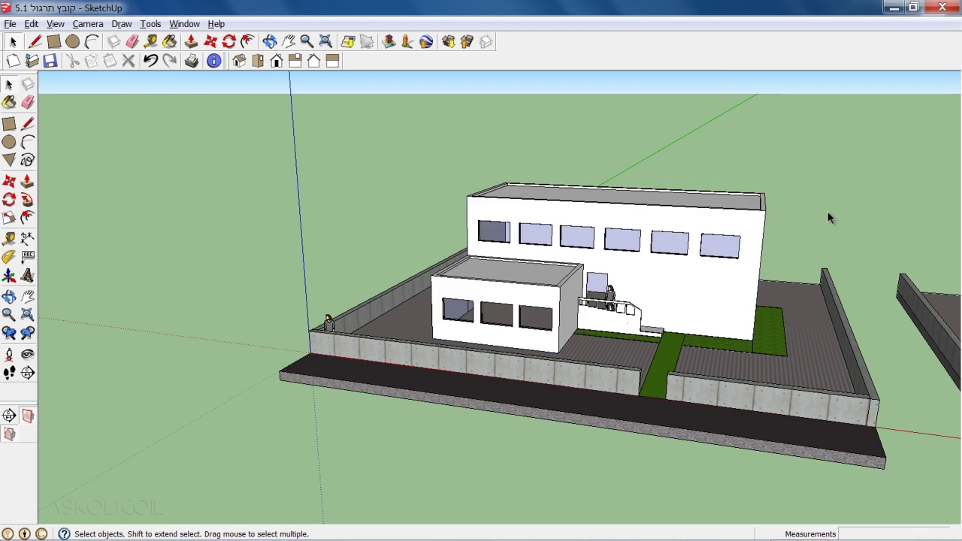
- Select all the house's connected geometry and make it a group
triple_click(724, 234)
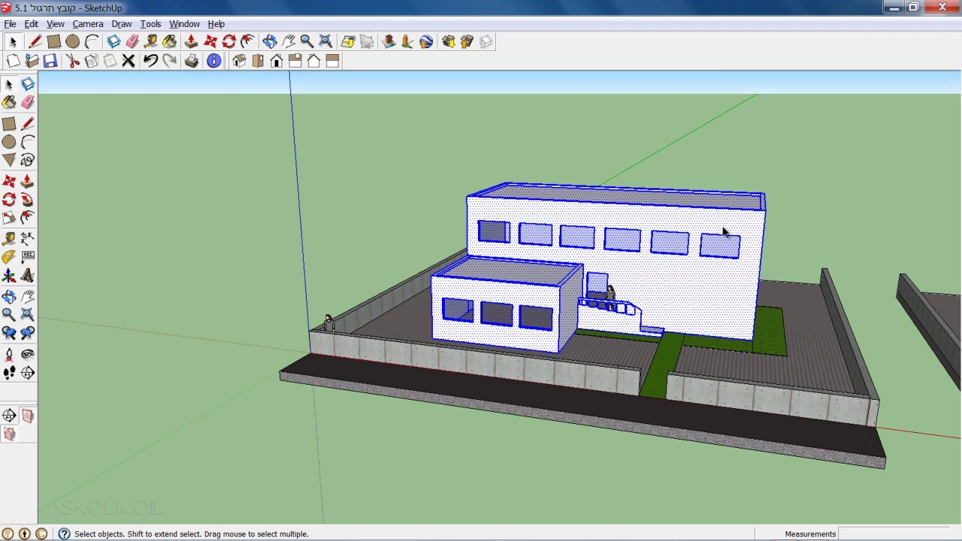
right_click(724, 229)
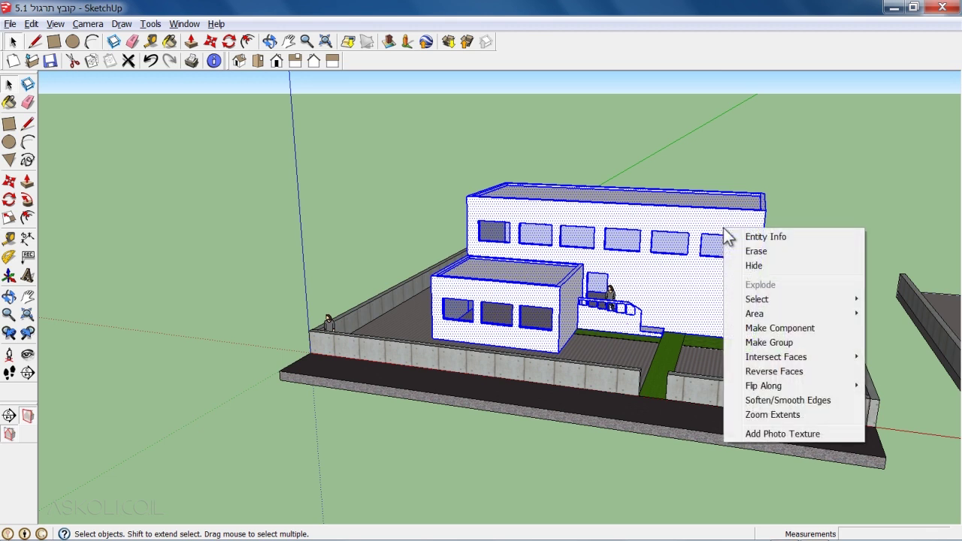
click(760, 343)
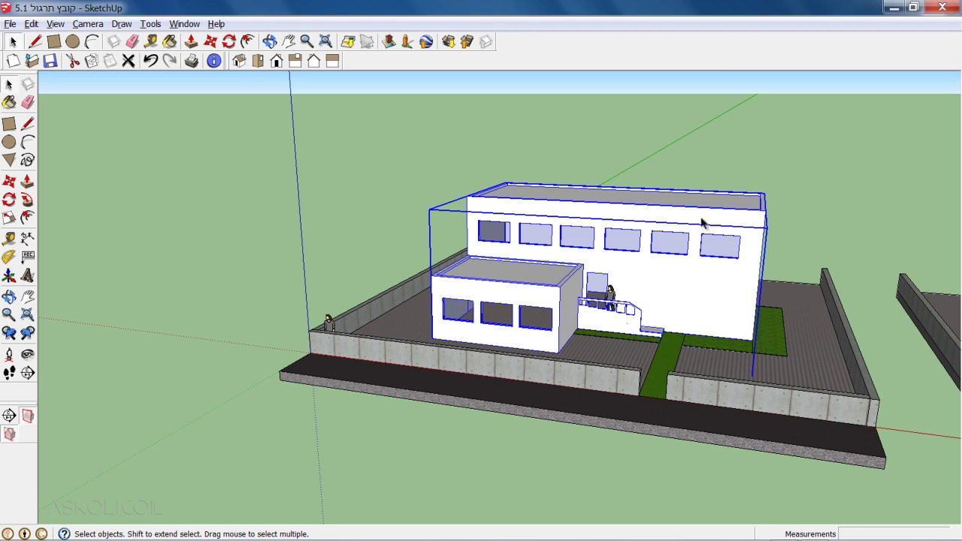
- Select the house group and start the Move tool with copy mode on
click(805, 277)
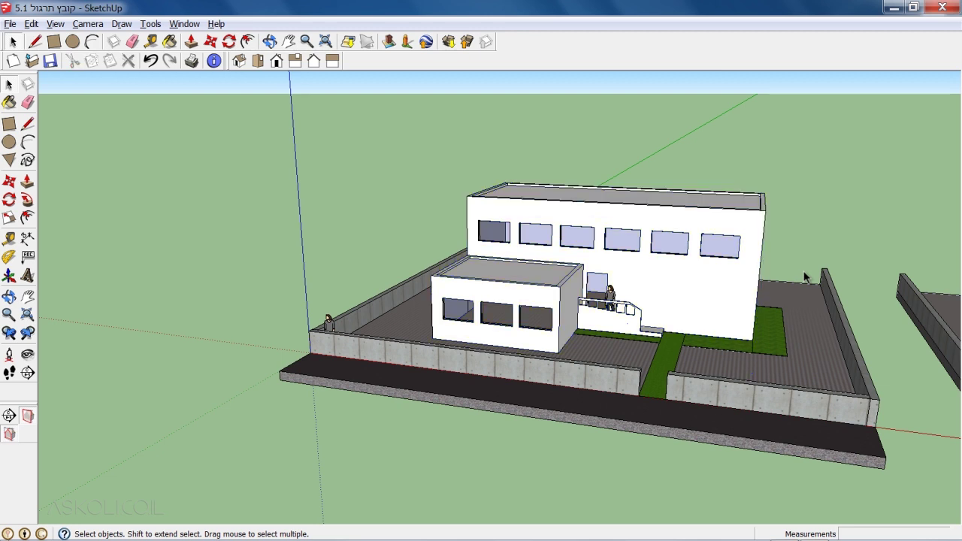
click(707, 295)
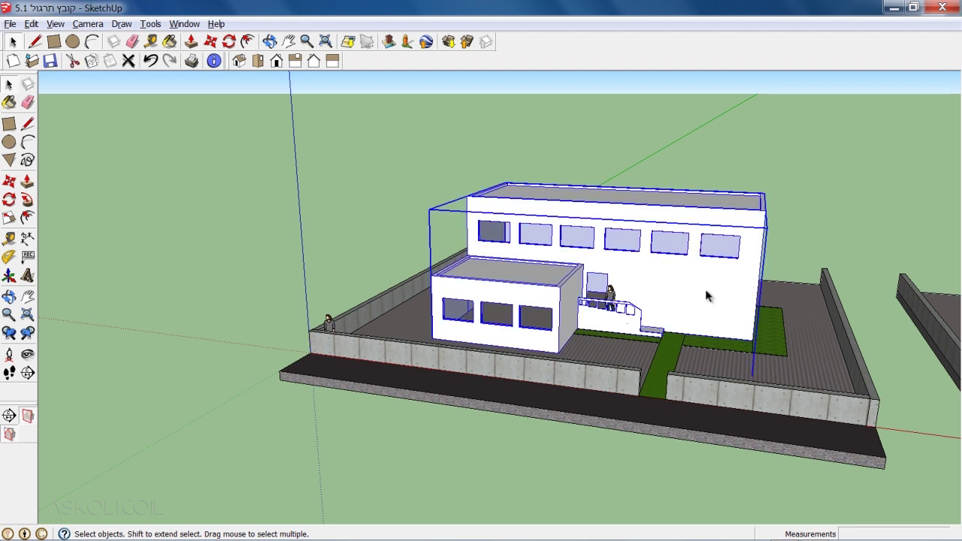
click(7, 187)
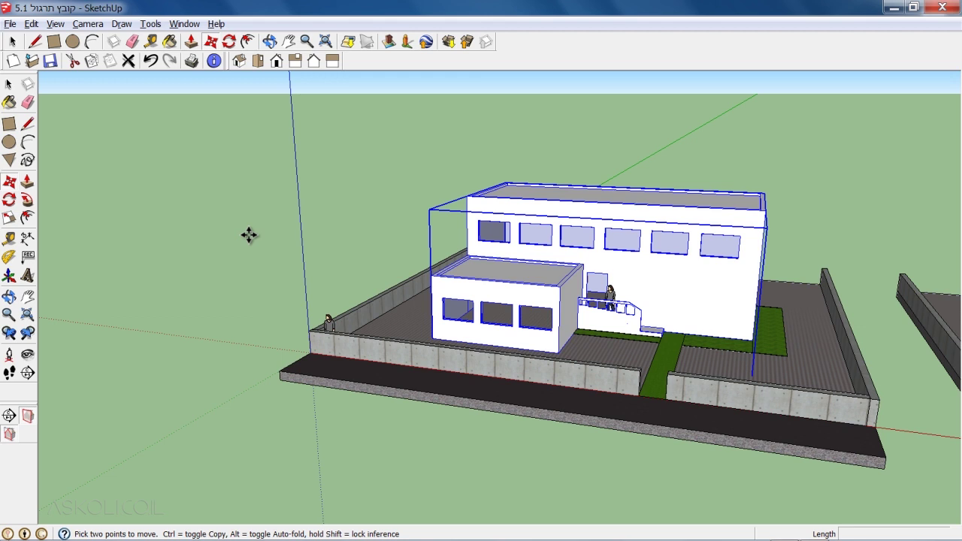
key(ctrl)
- Copy the house from its front corner and drop it on open ground left of the lots
click(432, 336)
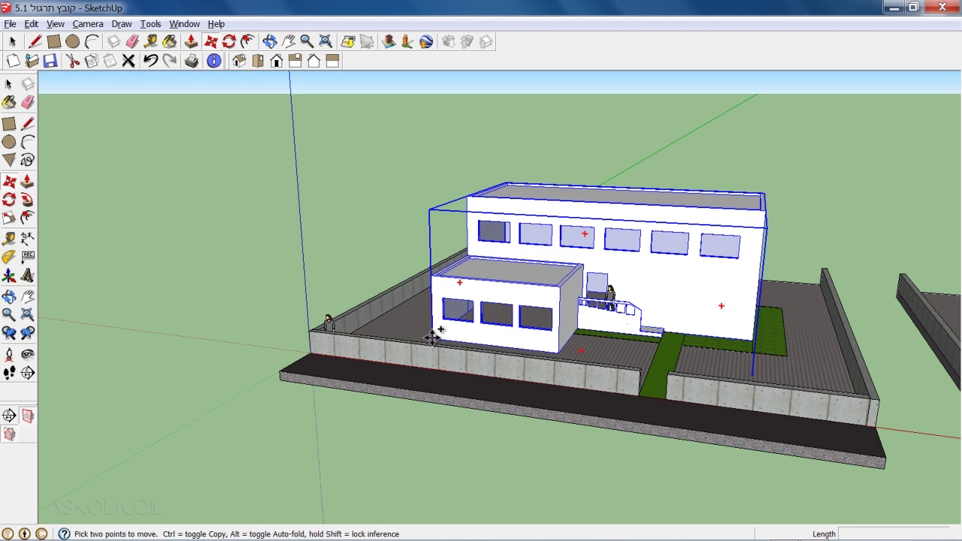
scroll(433, 336, down, 2)
scroll(432, 337, down, 2)
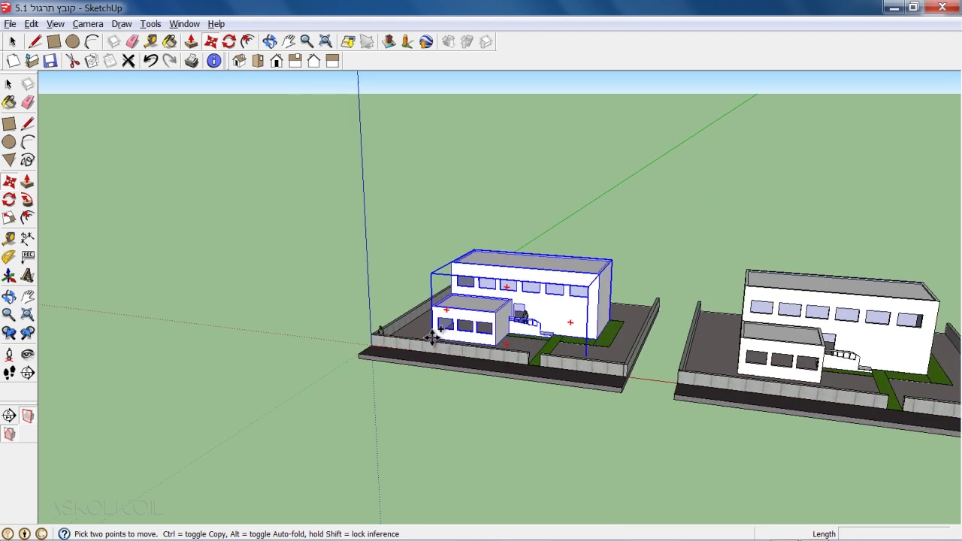
scroll(433, 336, down, 2)
scroll(432, 336, down, 2)
scroll(432, 338, down, 2)
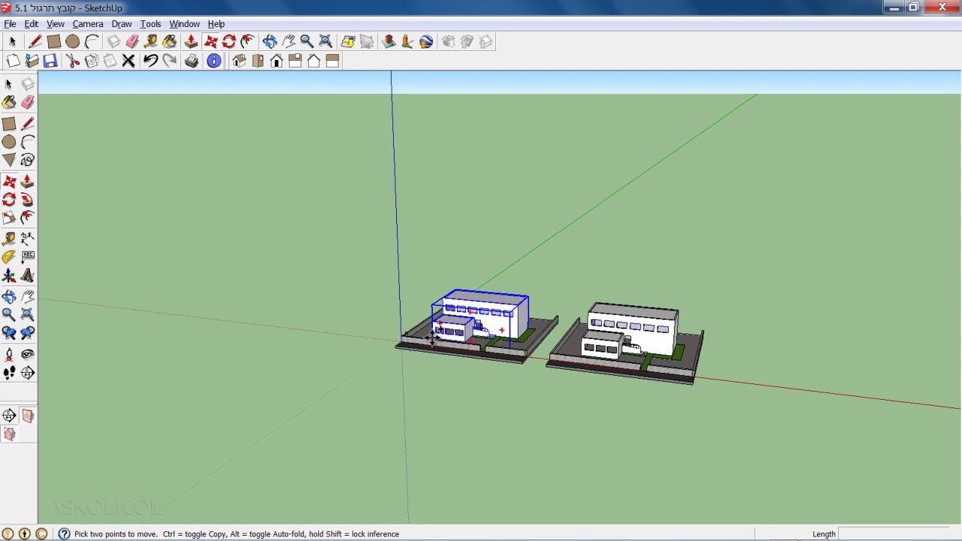
key(ctrl)
click(432, 337)
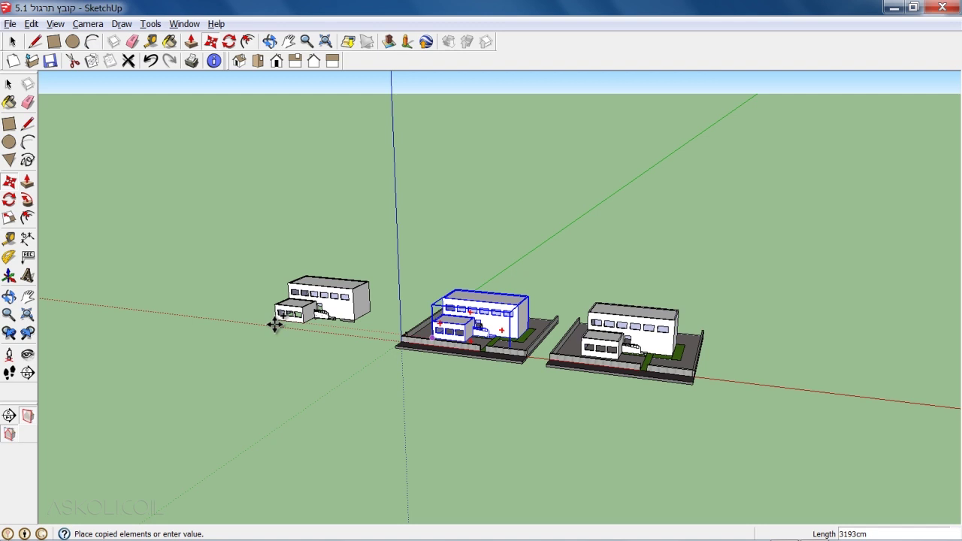
click(275, 325)
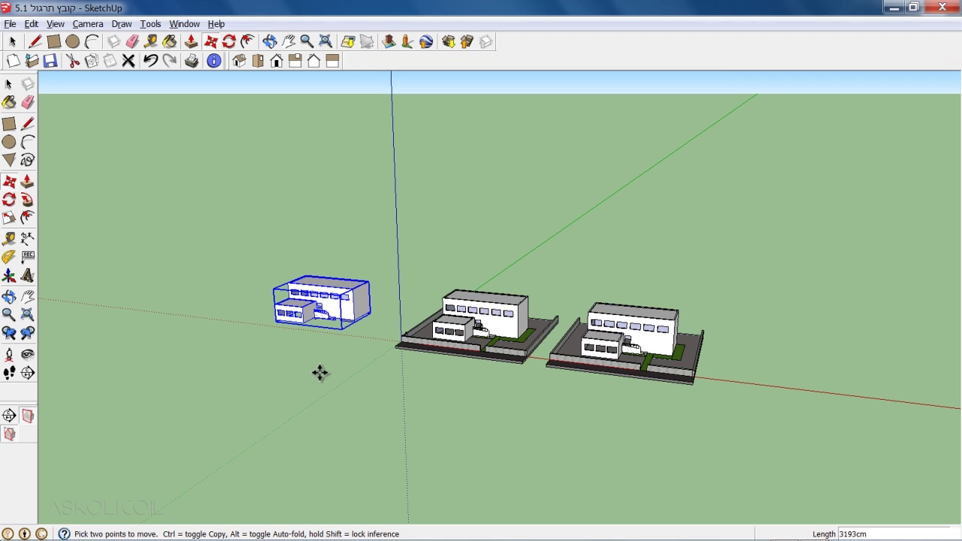
key(space)
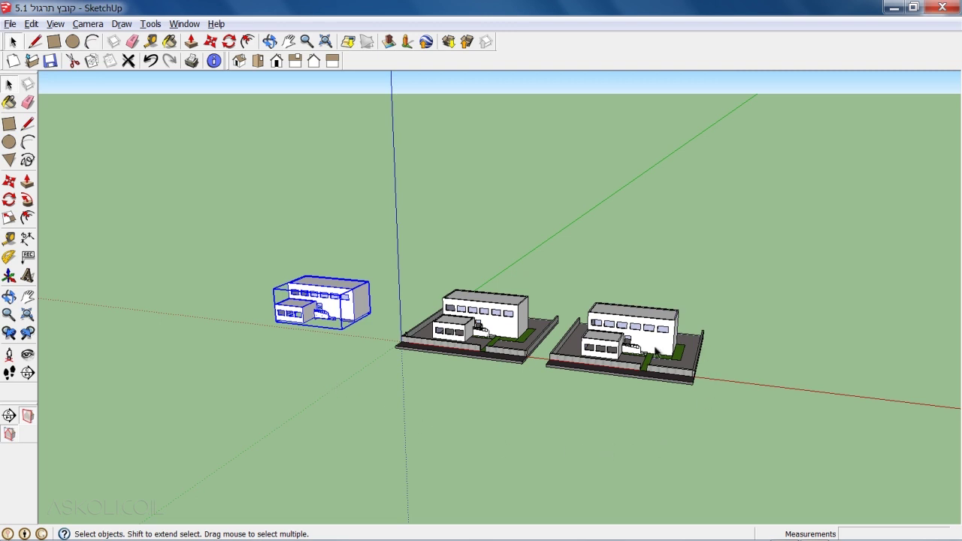
- Zoom in and enter edit mode on the nearer lot's house group, ready to move parts
scroll(658, 352, up, 1)
scroll(659, 353, up, 2)
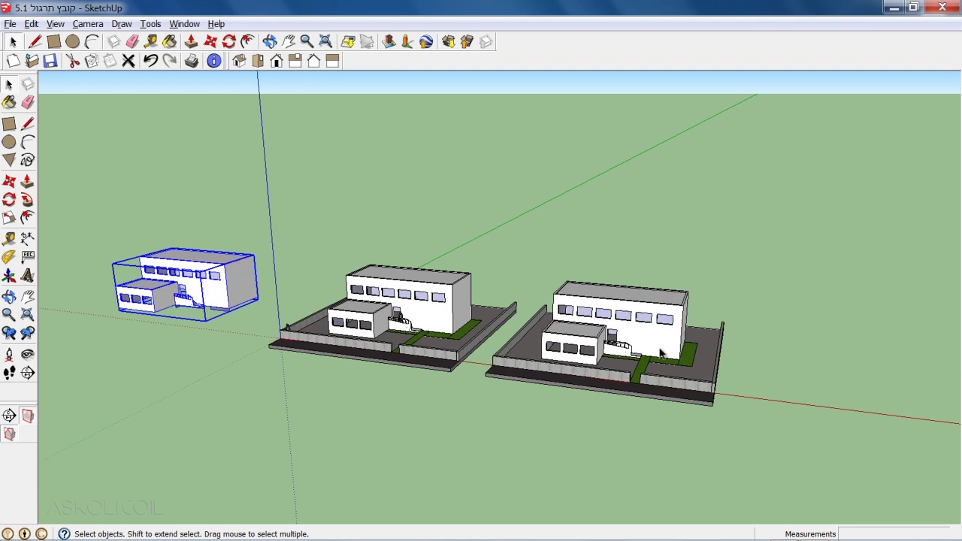
scroll(662, 354, up, 2)
scroll(661, 354, up, 2)
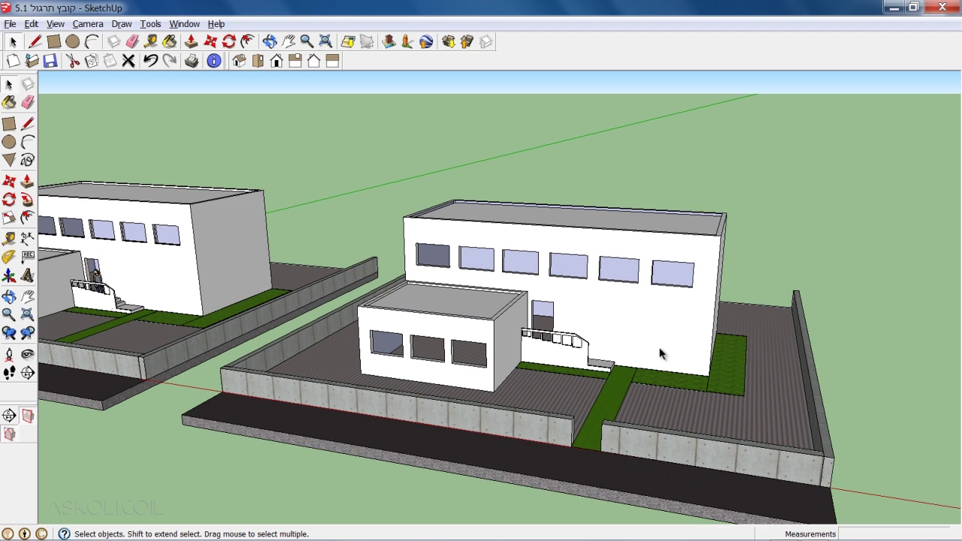
click(660, 353)
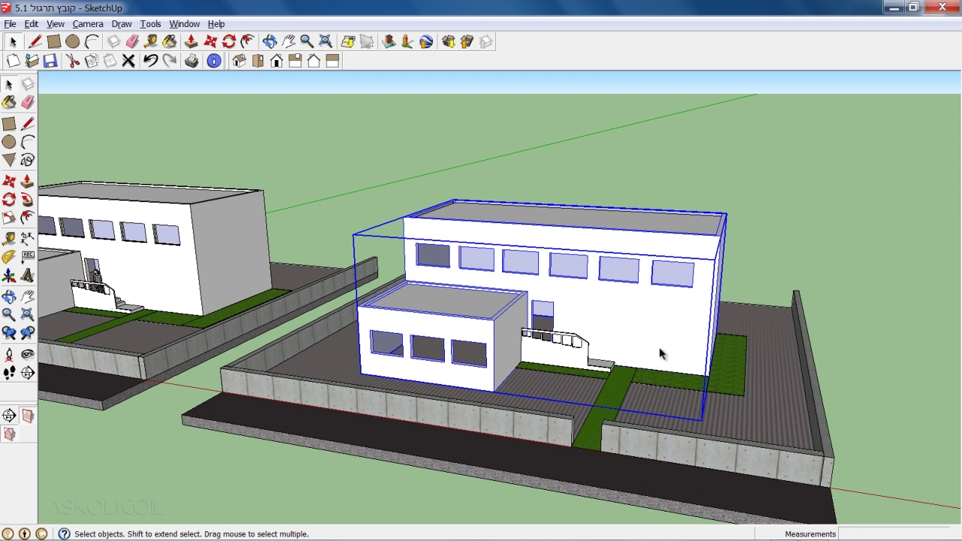
double_click(671, 221)
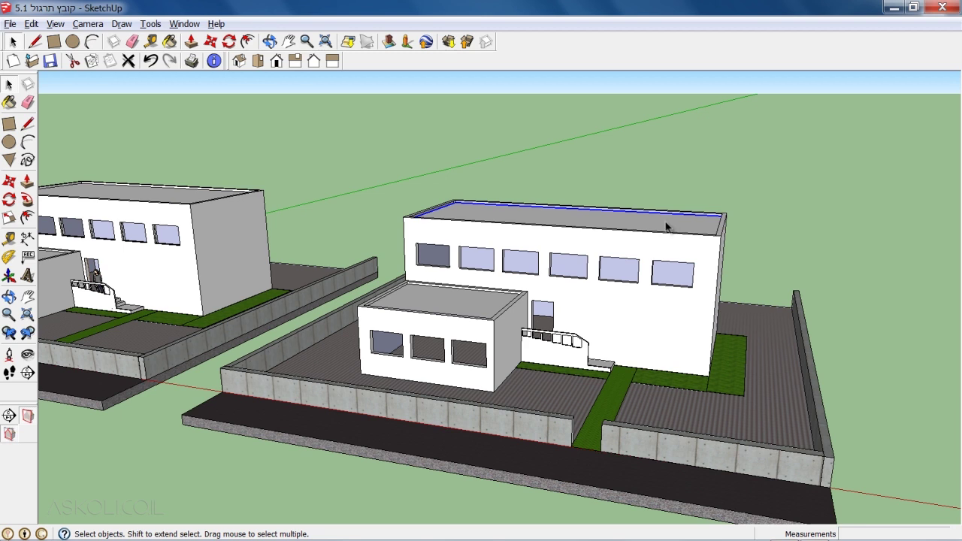
click(10, 181)
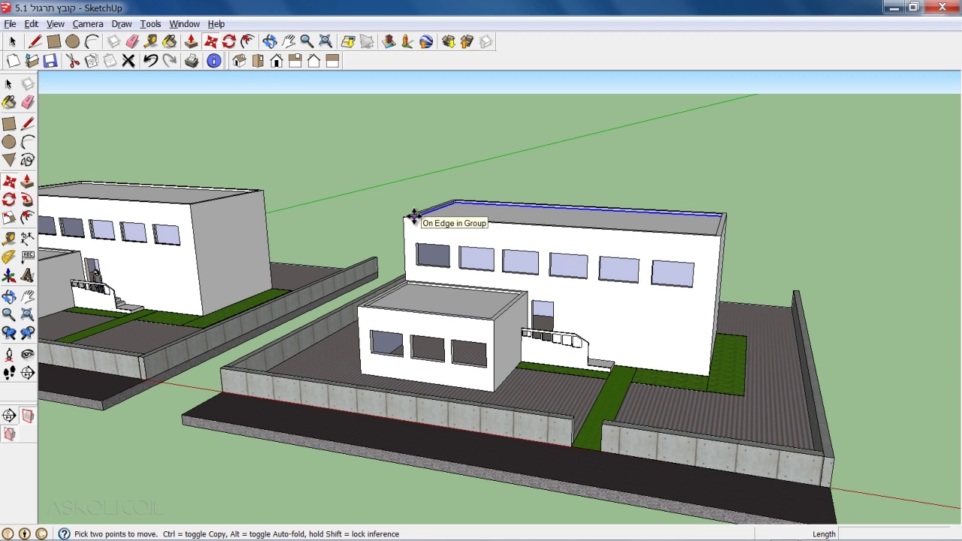
- Raise the roof slab about 168 cm off the walls and clear the selection
click(414, 217)
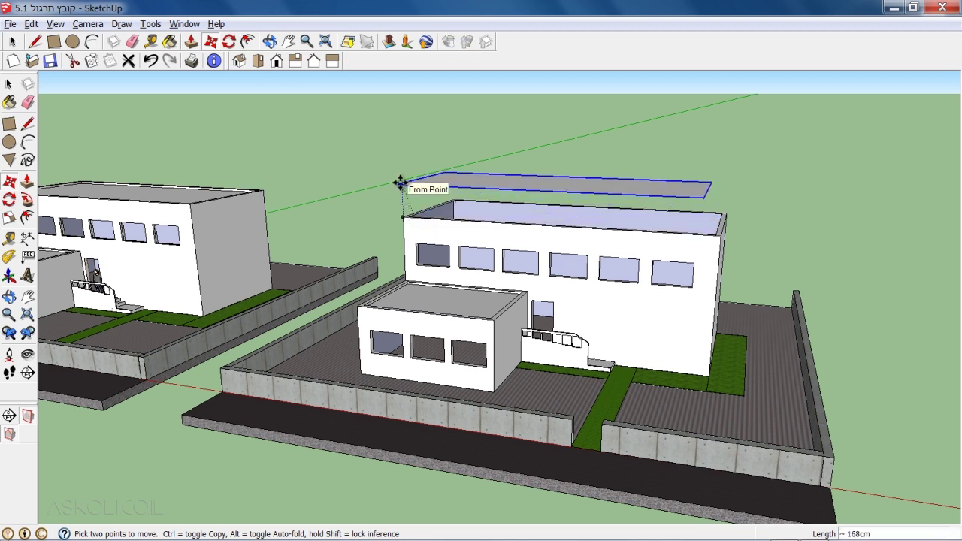
click(400, 182)
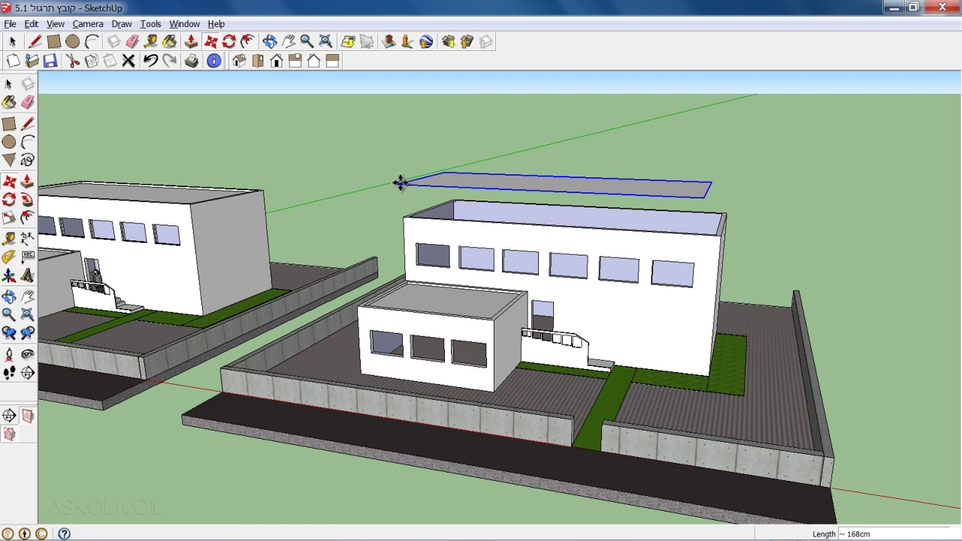
key(space)
click(369, 169)
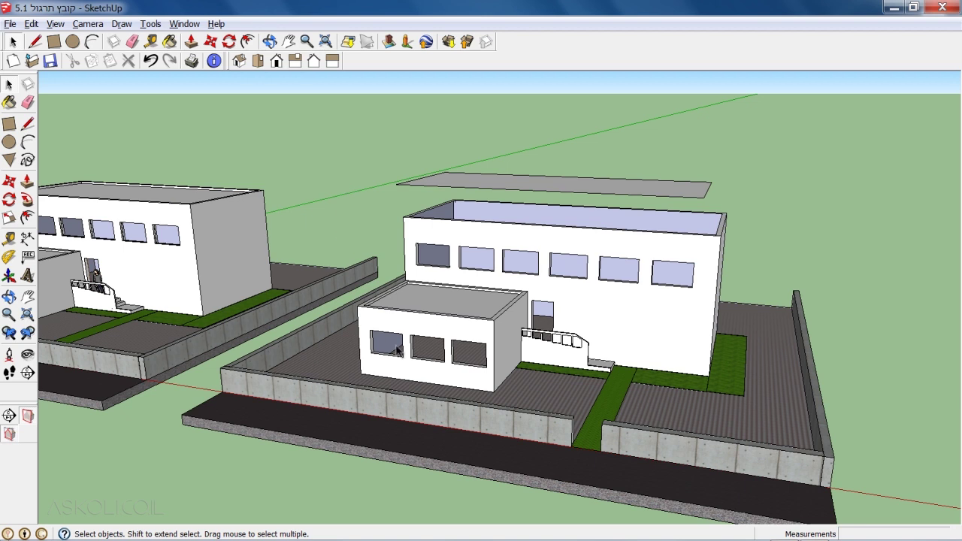
click(560, 279)
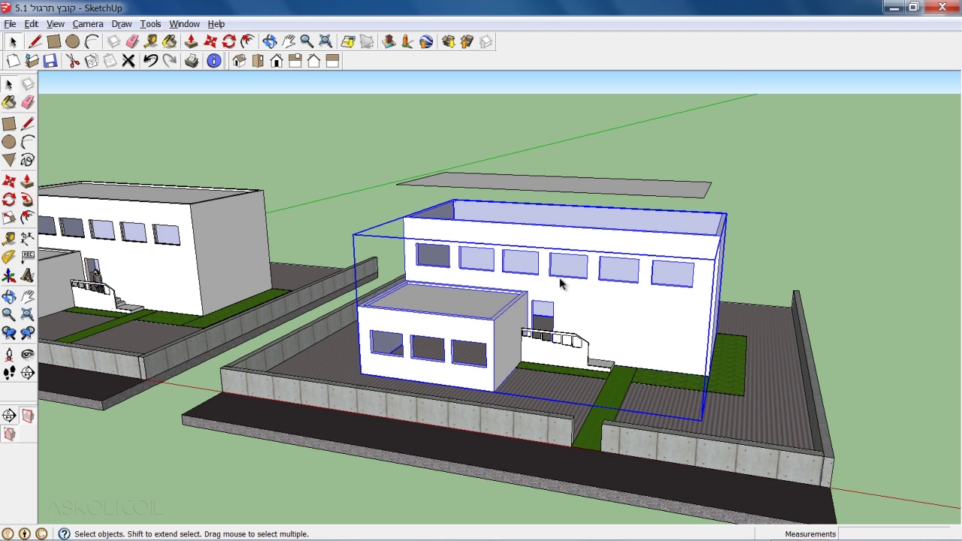
click(552, 182)
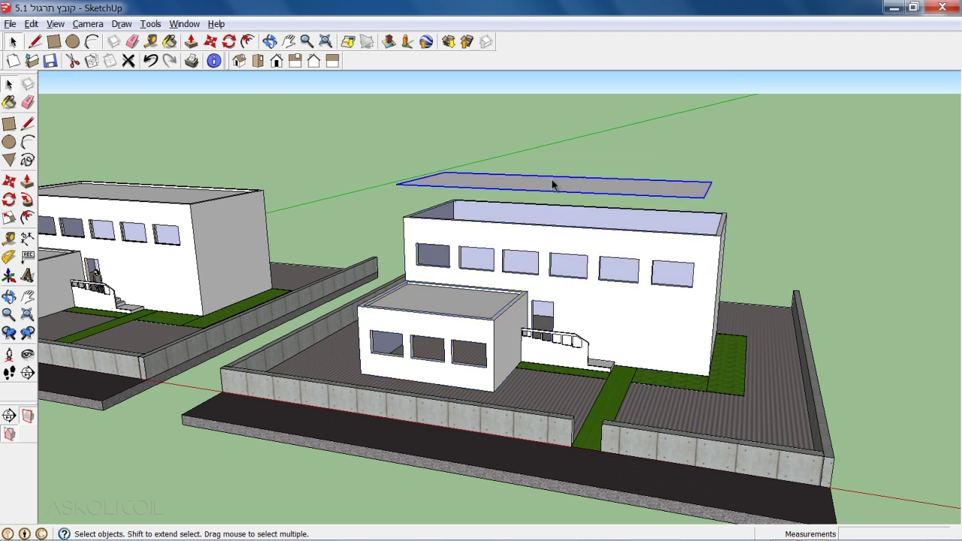